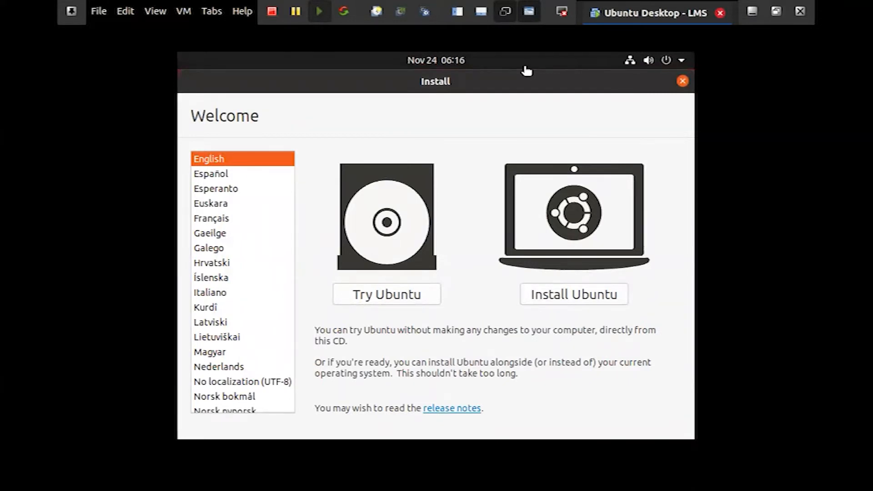
Start the Ubuntu installation in English and accept the English (US) keyboard layout
scroll(259, 245, "down", 2)
scroll(257, 248, "down", 12)
scroll(259, 255, "up", 5)
scroll(246, 270, "up", 15)
scroll(236, 223, "up", 1)
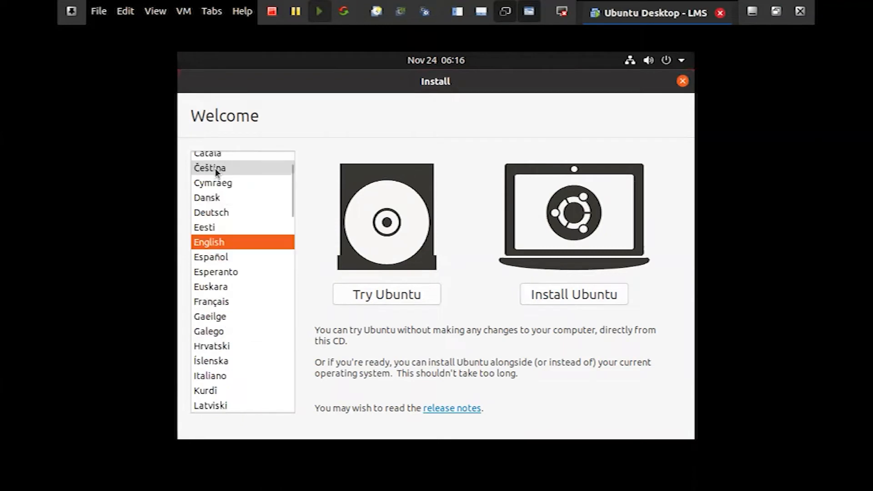
scroll(226, 243, "up", 2)
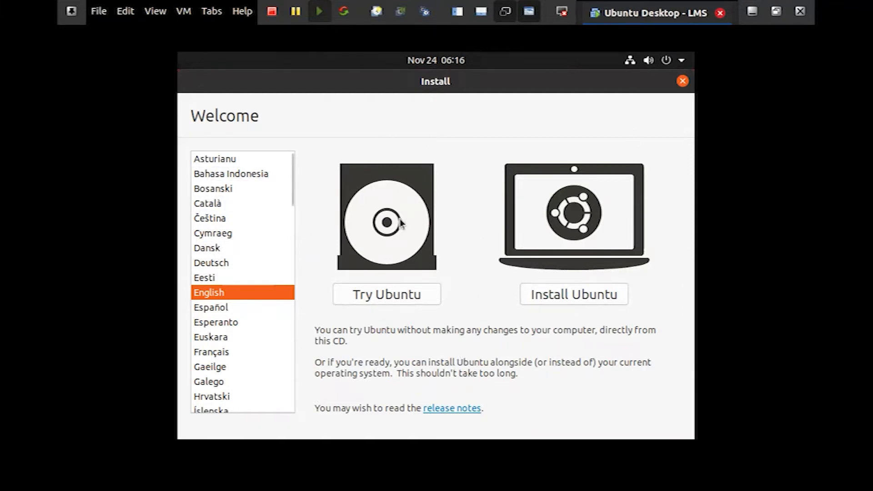
left_click(569, 298)
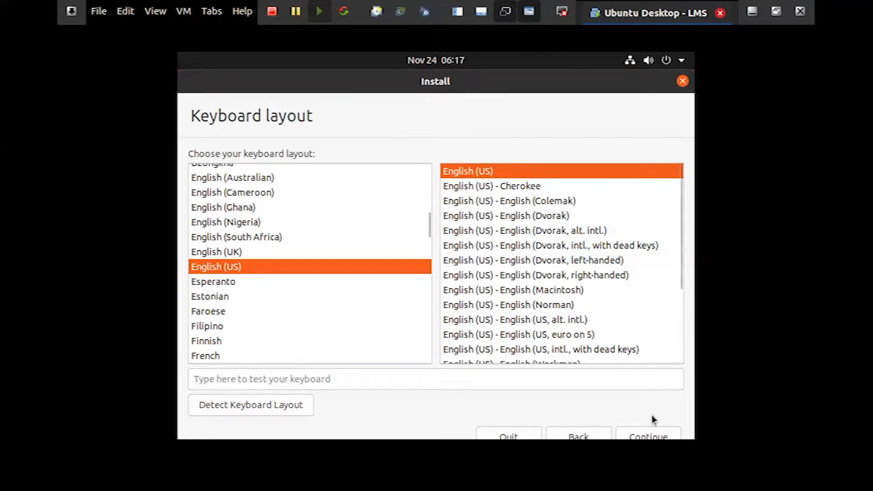
left_click(667, 438)
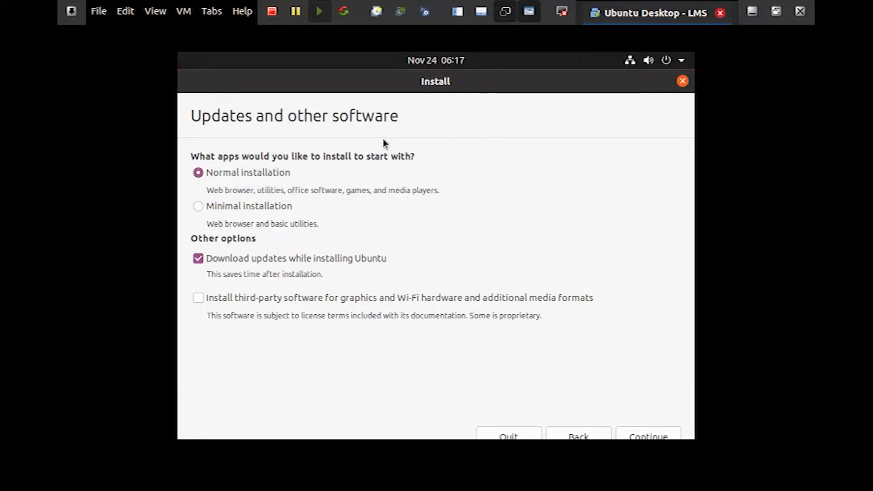
Compare the normal and minimal installation descriptions and choose Minimal installation
left_click(216, 204)
left_click(223, 172)
left_click_drag(288, 190, 350, 211)
double_click(358, 191)
left_click_drag(389, 190, 433, 191)
left_click(212, 212)
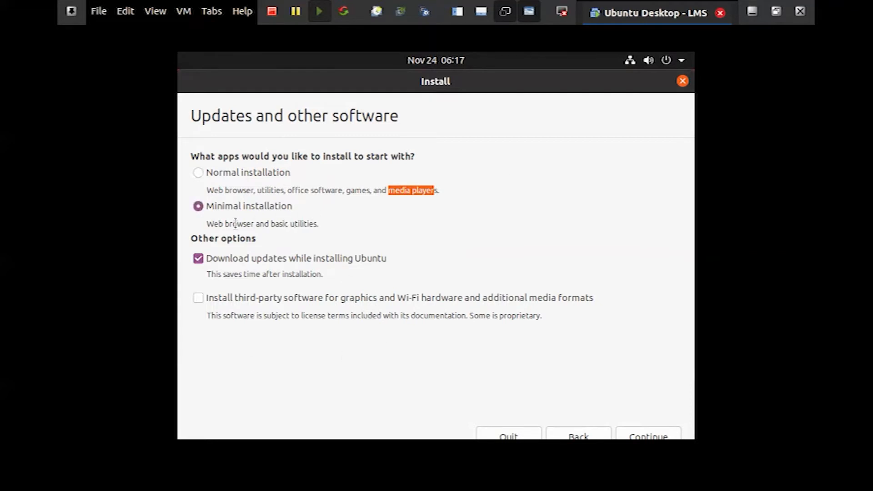
left_click_drag(265, 223, 325, 231)
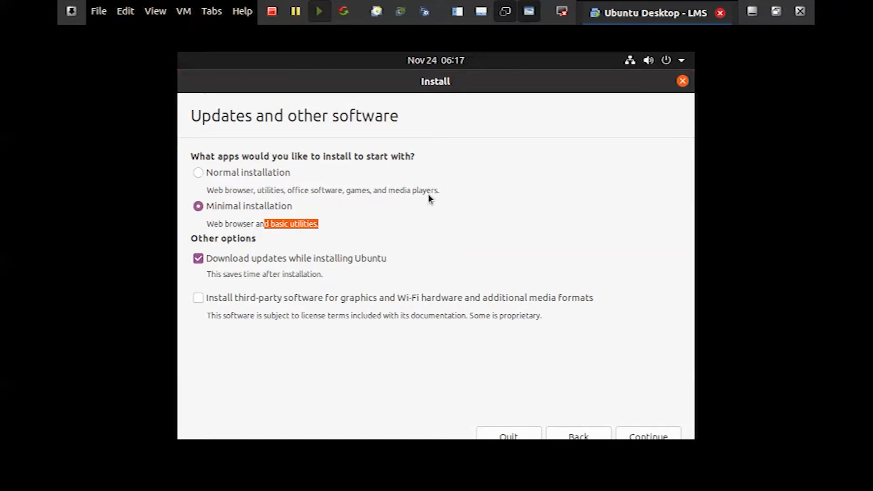
left_click(238, 222)
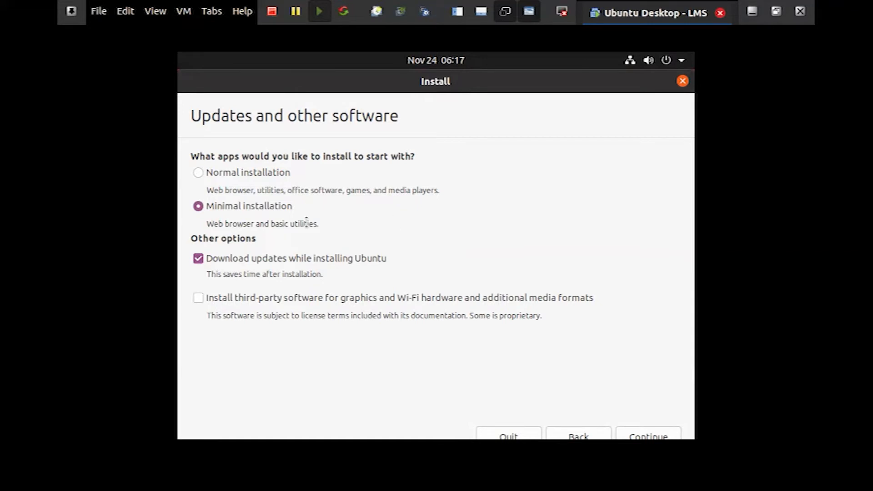
left_click_drag(287, 189, 342, 190)
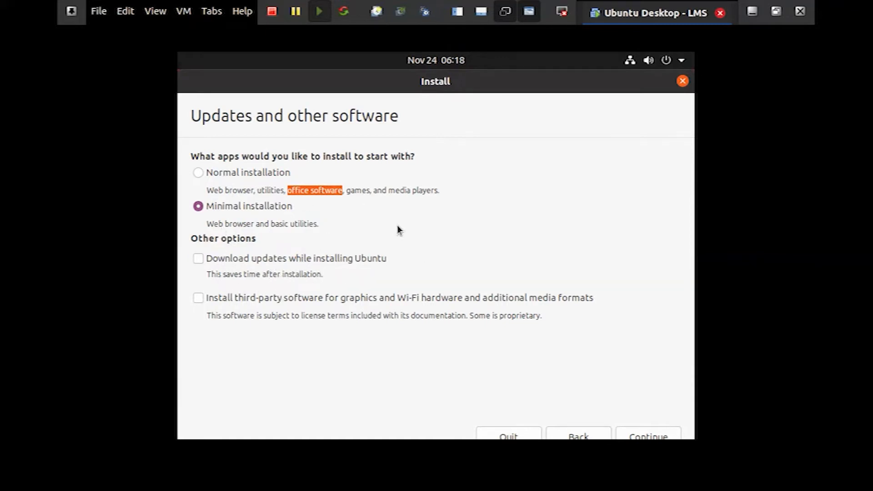
Proceed to the installation type without downloading updates or installing third-party software
left_click(347, 257)
left_click(269, 255)
left_click(379, 297)
left_click(253, 297)
left_click(648, 432)
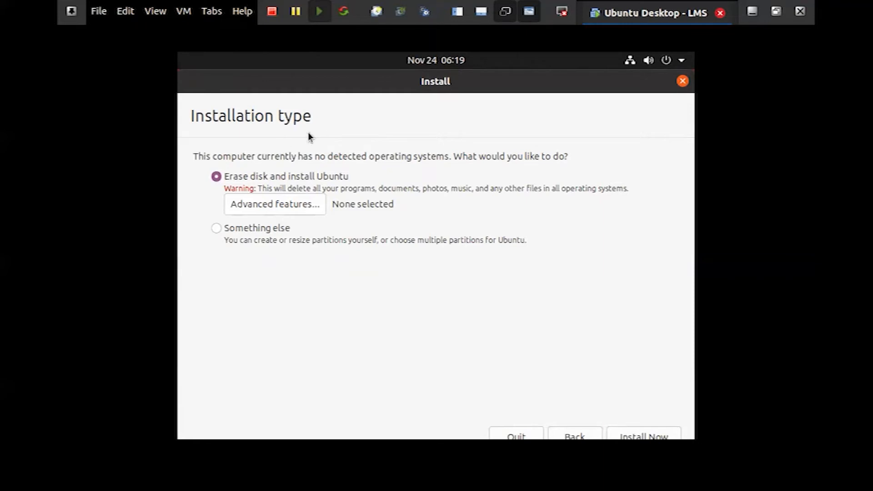
Choose to erase the disk and install Ubuntu, and approve writing the partition changes to disk
left_click_drag(192, 155, 462, 158)
left_click(442, 155)
left_click(242, 228)
left_click(255, 178)
left_click_drag(249, 188, 612, 199)
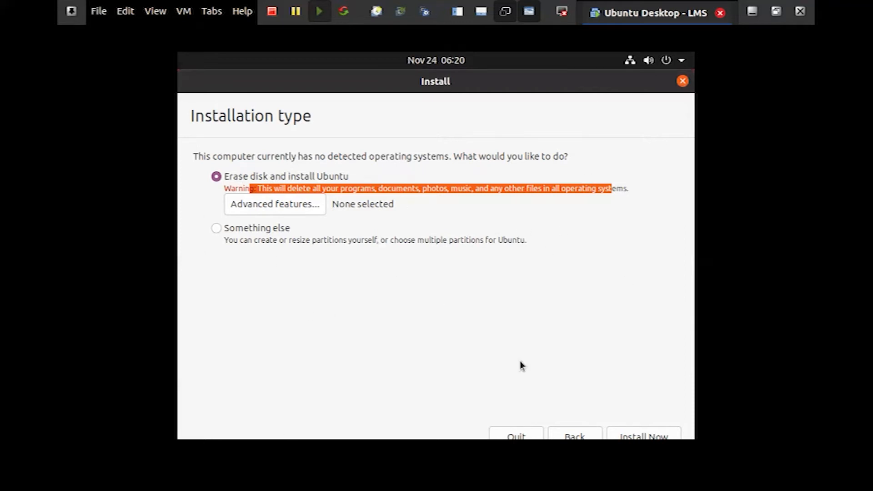
left_click(639, 435)
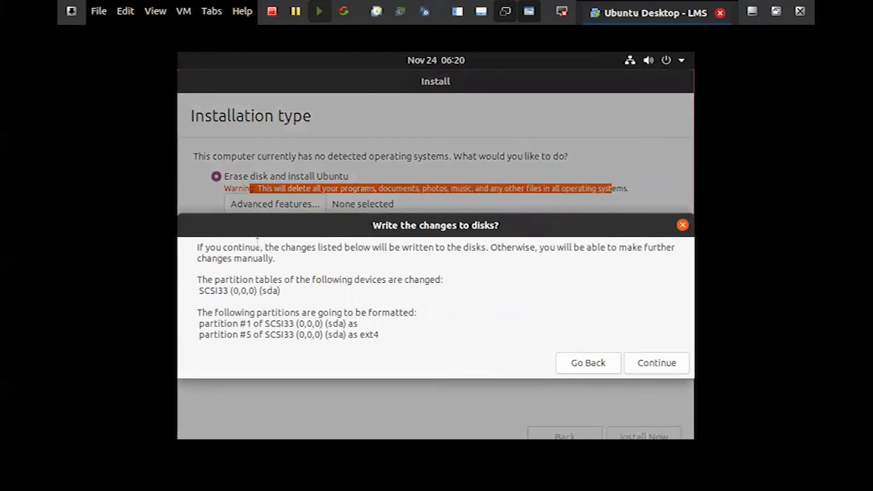
left_click(647, 364)
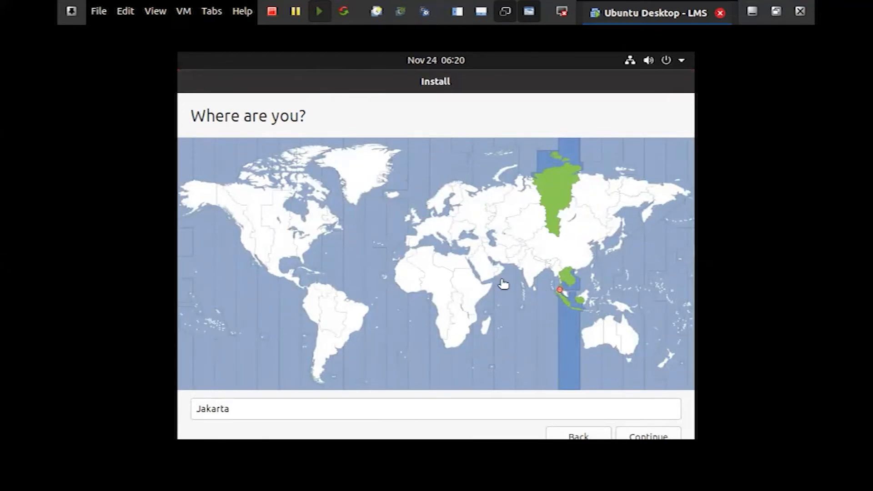
Set the time zone location to Jakarta and continue to the user account details
left_click(575, 305)
left_click(588, 296)
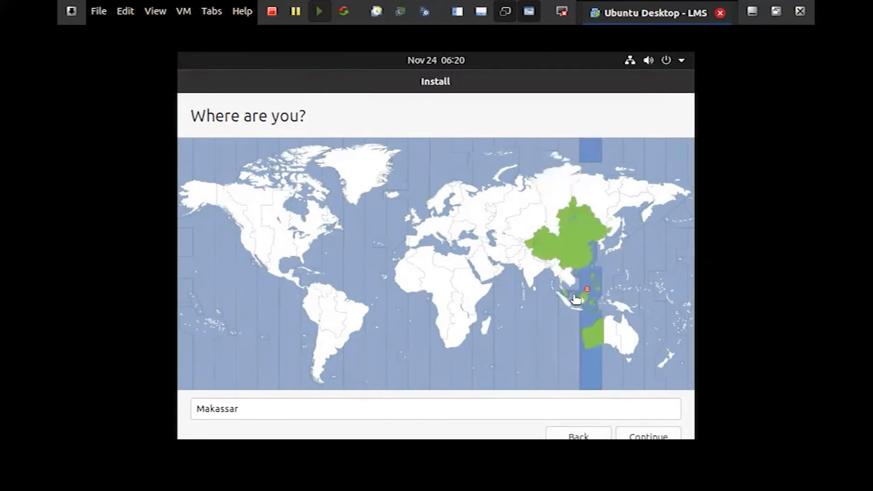
left_click(579, 302)
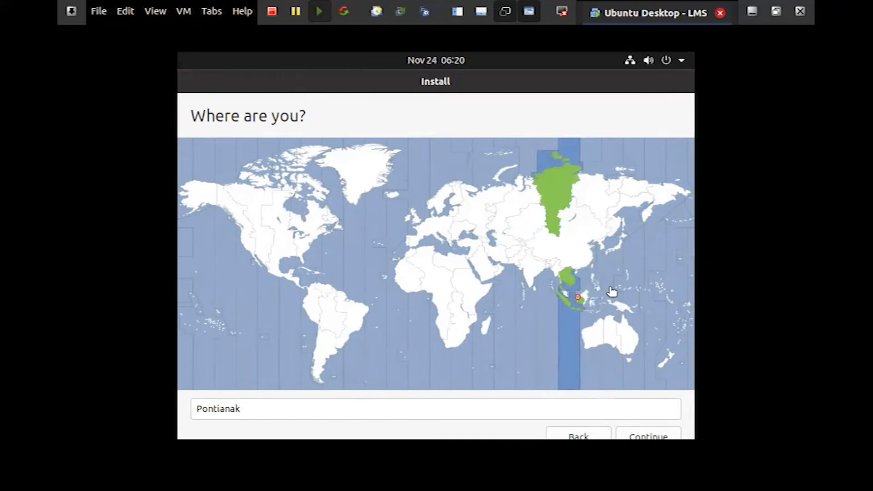
left_click(574, 312)
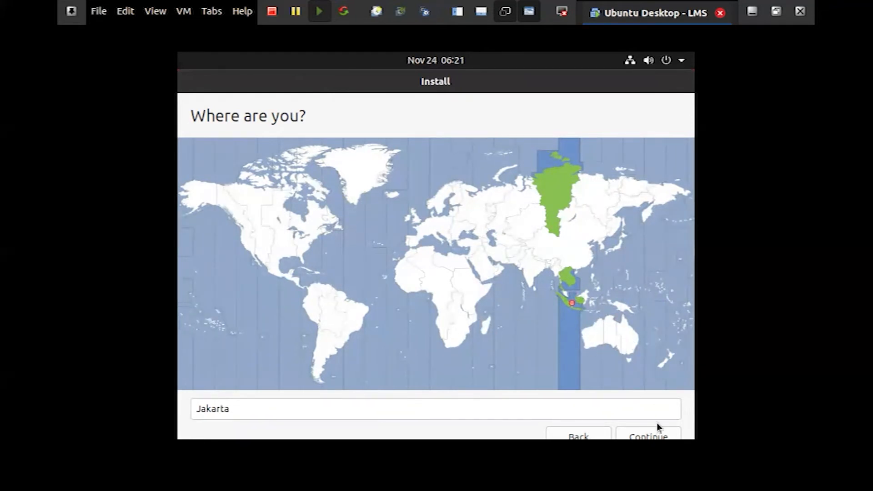
left_click(656, 436)
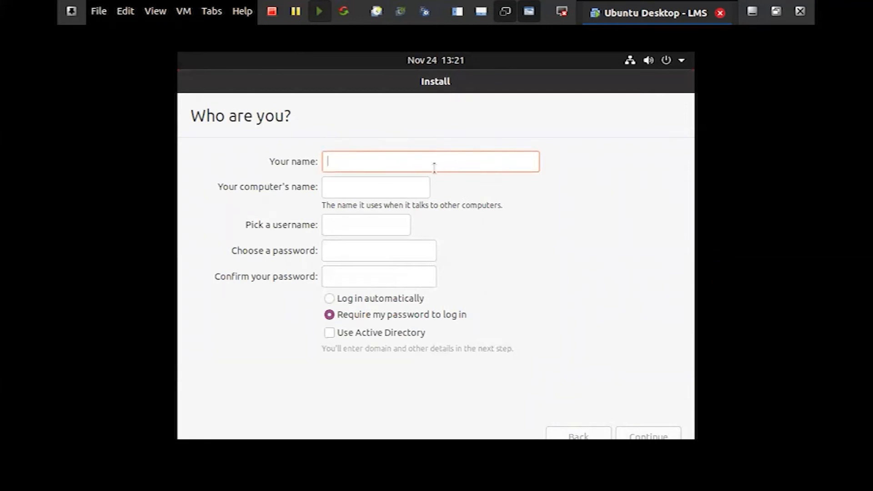
Enter the user's full name and set the computer's name to mydesktop
type("Mo")
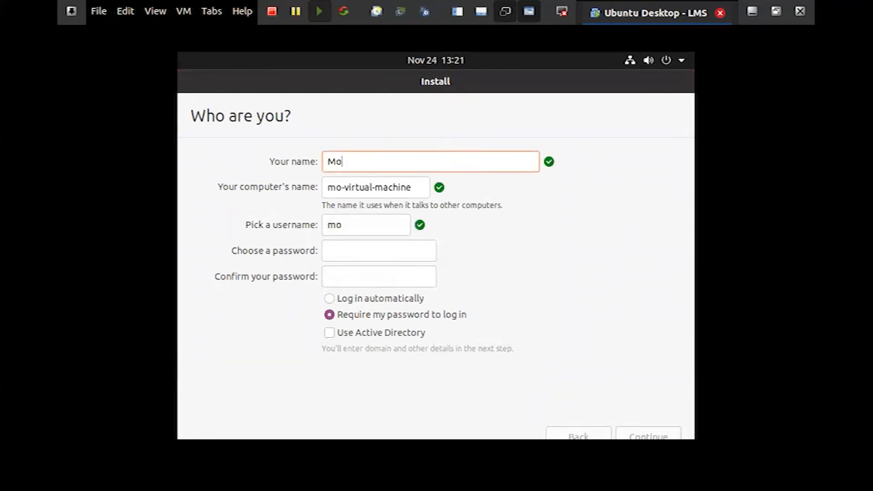
type("ch r")
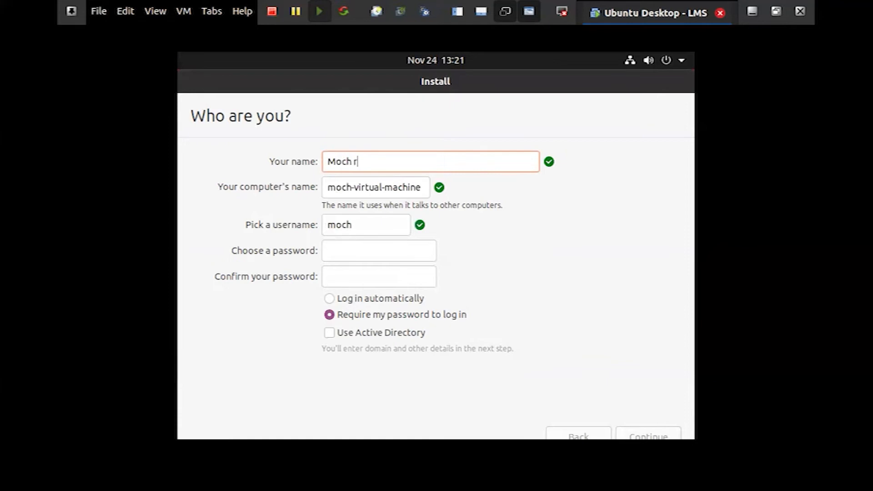
key("BackSpace")
type("Rafi Riadi")
key("Tab")
type("se")
key("BackSpace")
key("BackSpace")
type("mydesktop")
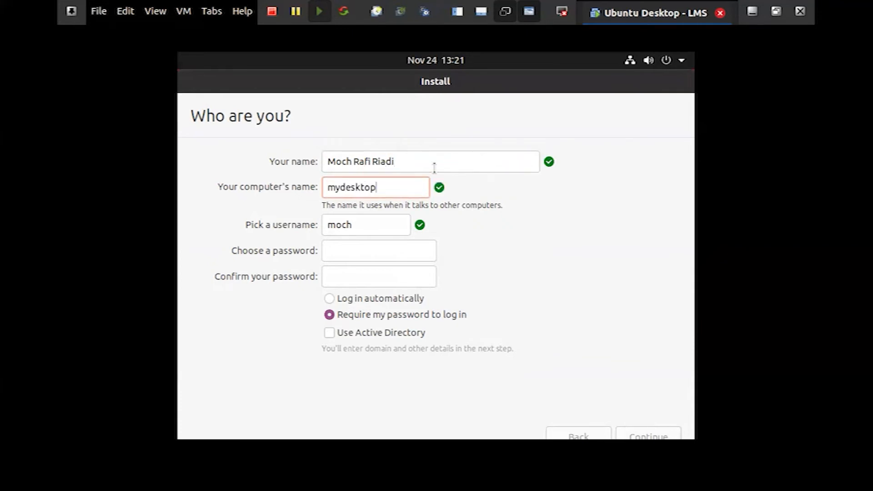
Enter the username, set and confirm an account password required at login, and submit the account details
key("Tab")
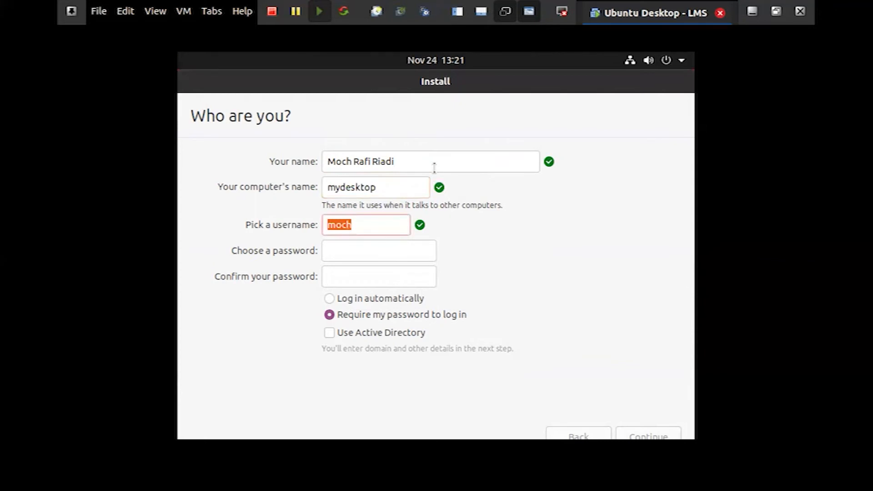
key("Tab")
key("Tab")
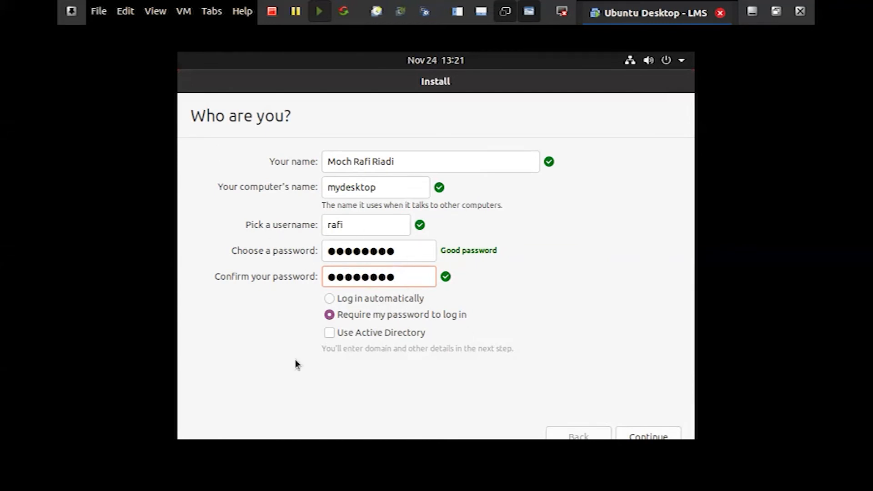
left_click(362, 316)
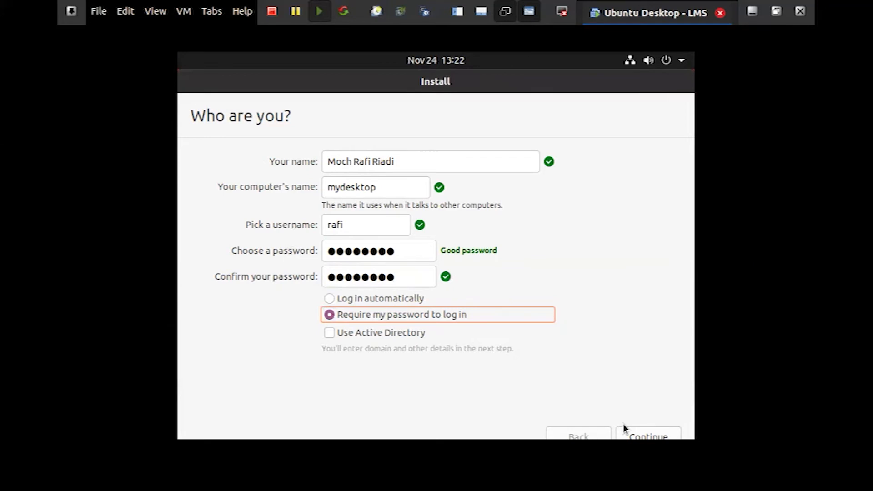
left_click(653, 430)
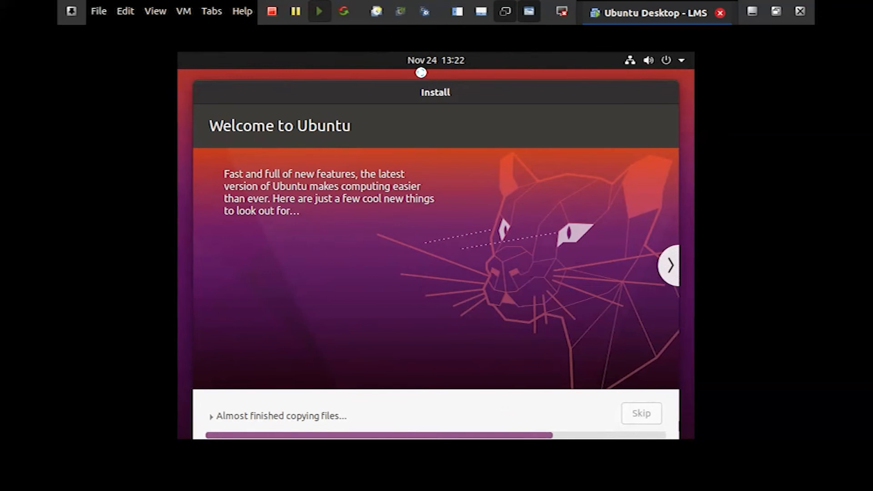
Restart the virtual machine once the installation completes and boot into the new system
mouse_move(554, 61)
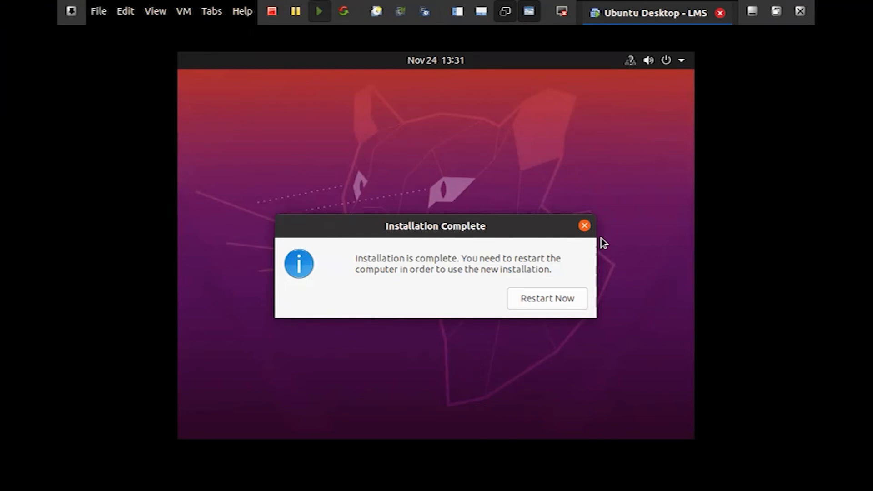
left_click(566, 298)
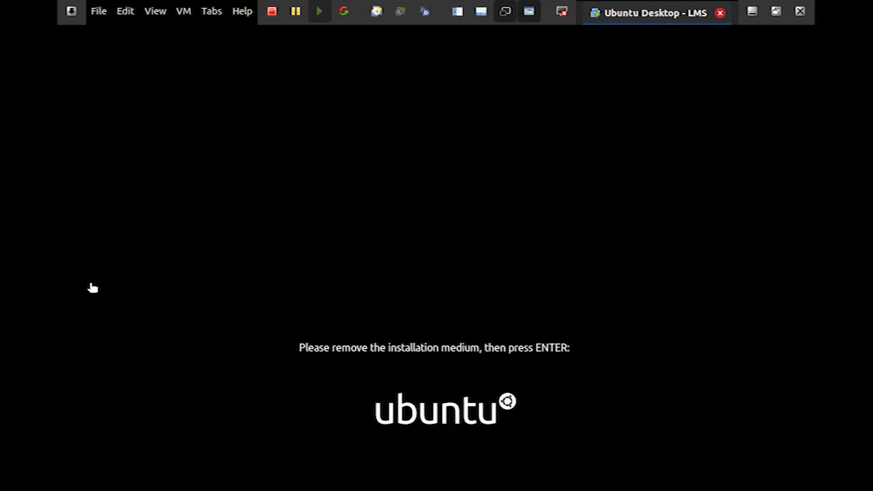
key("Return")
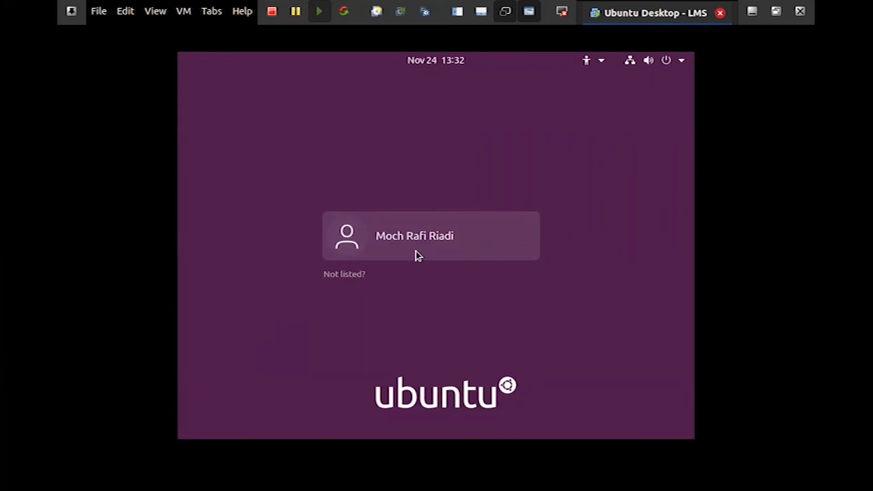
Log in to the new user account with the account password
left_click(428, 244)
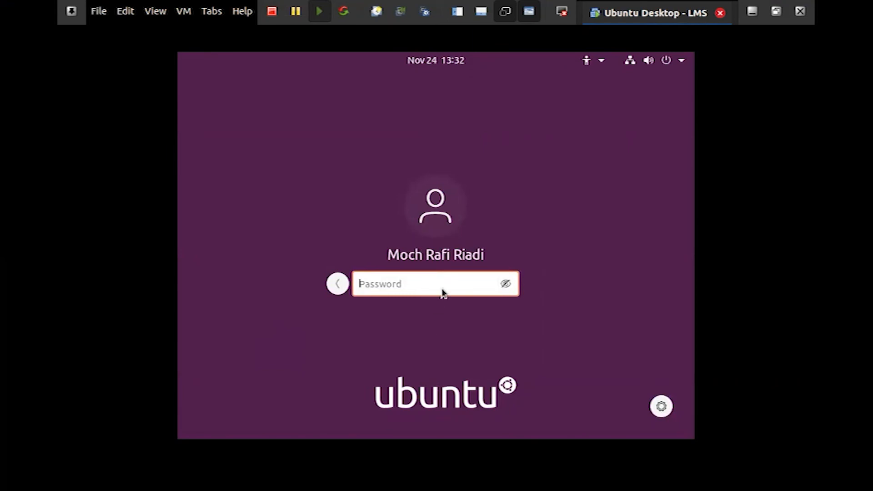
type("********")
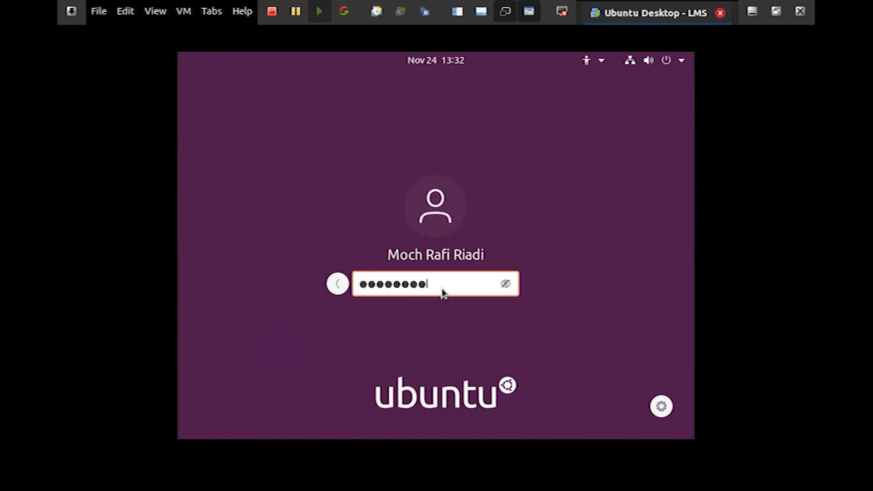
key("Return")
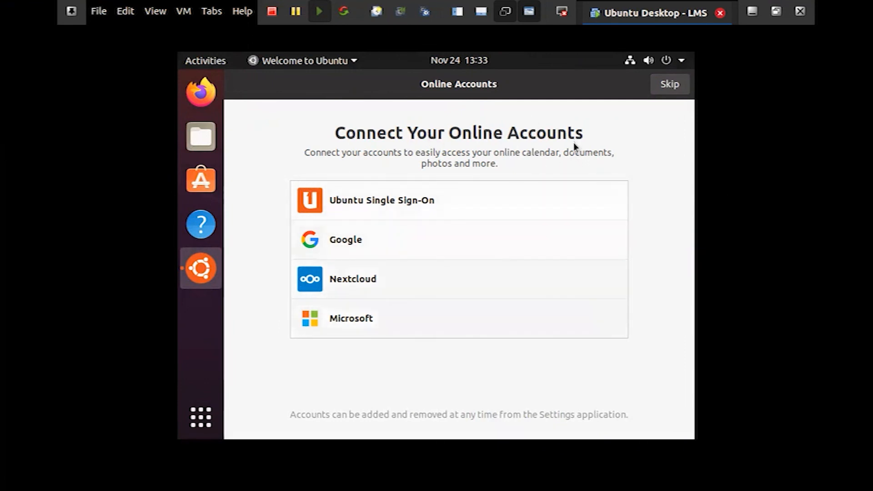
Finish the welcome setup, skipping online accounts and Livepatch and agreeing to send system info to Canonical
left_click(655, 87)
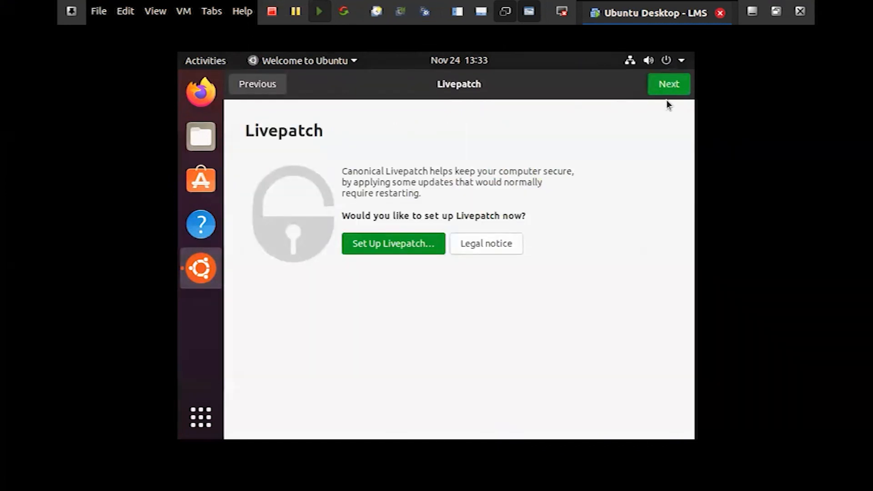
left_click(673, 88)
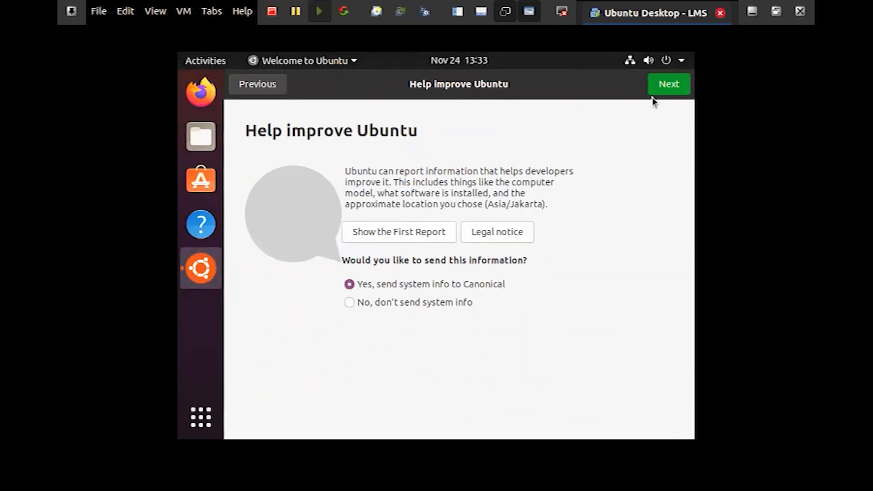
left_click(669, 85)
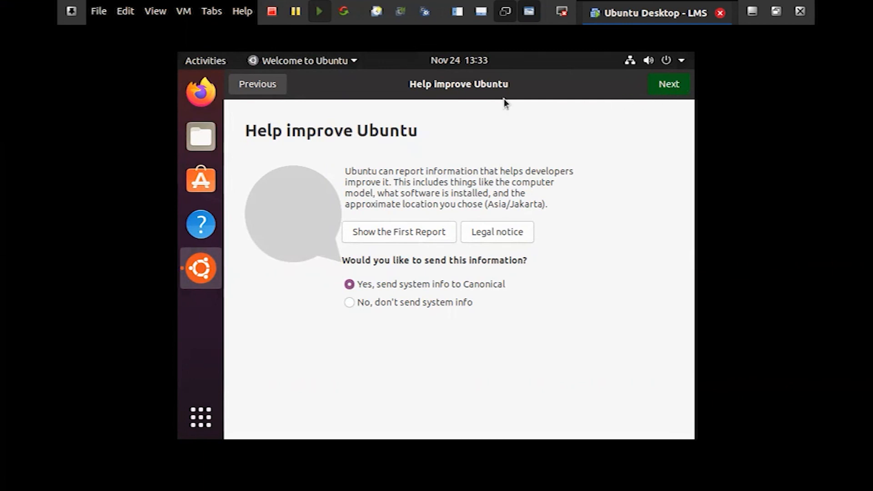
left_click(654, 85)
left_click(665, 86)
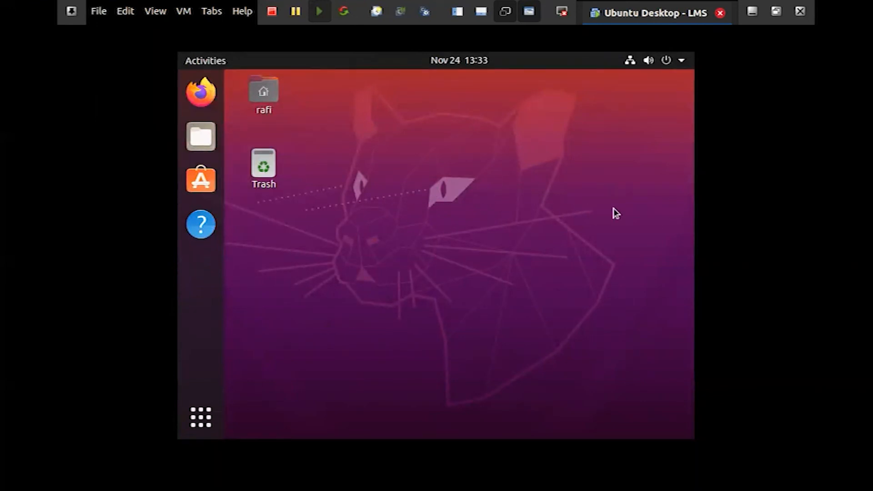
Open the system Settings, look through the available categories and close the window
left_click(658, 64)
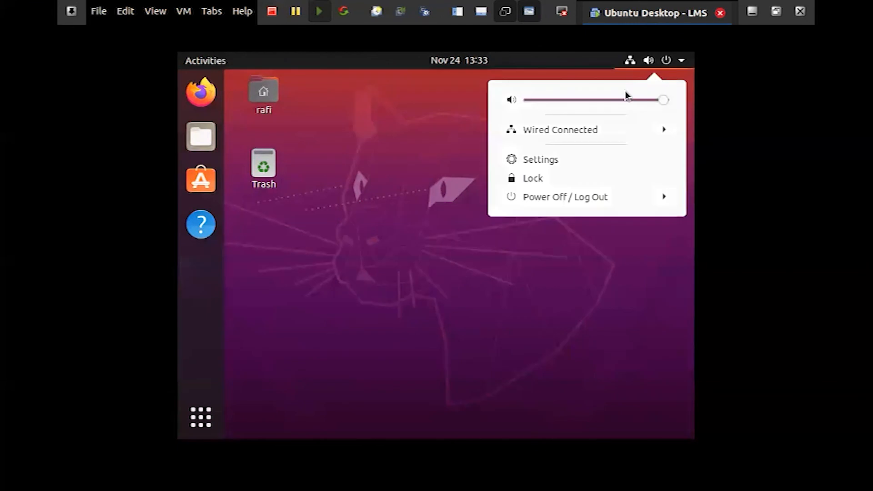
left_click(538, 164)
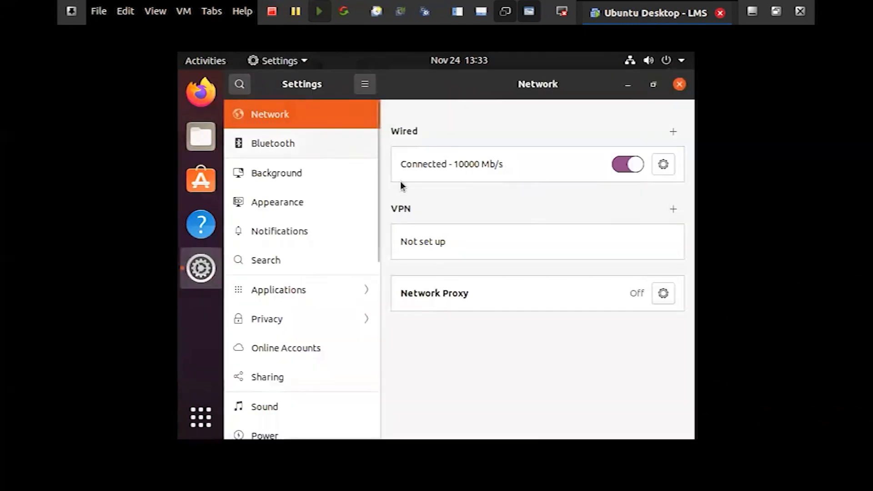
scroll(309, 237, "down", 5)
scroll(312, 259, "down", 5)
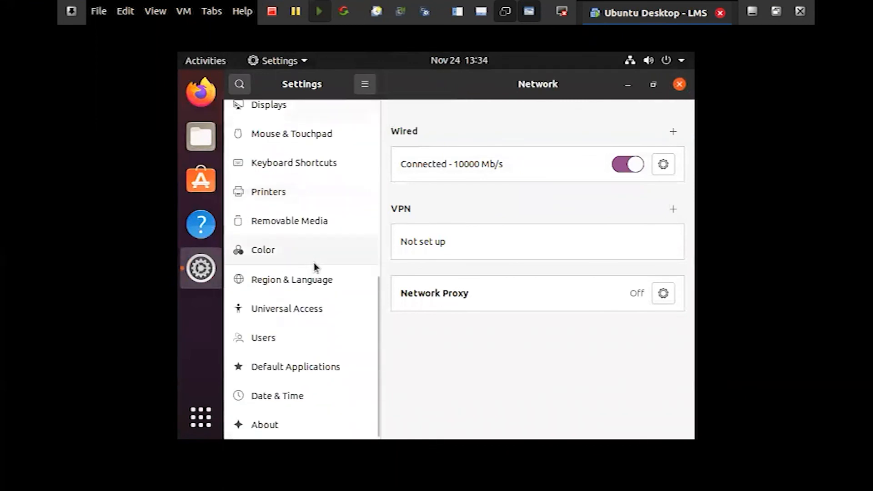
scroll(306, 341, "up", 8)
left_click(680, 85)
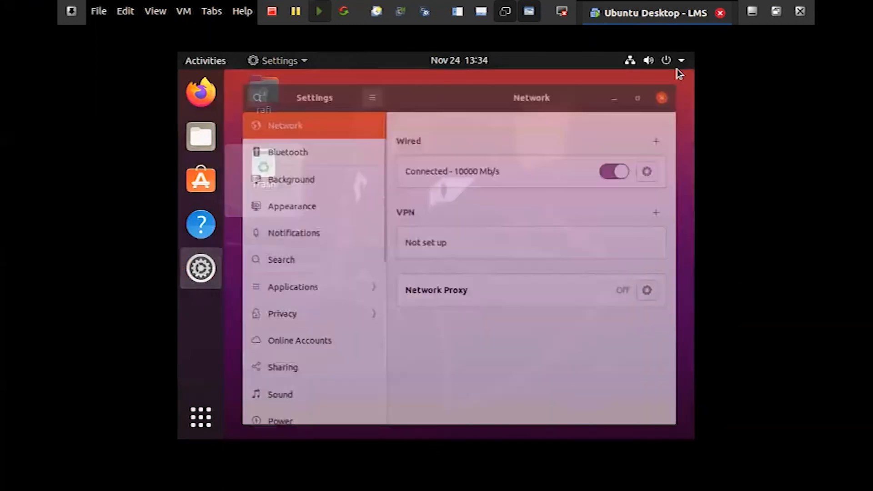
Examine the memory, disk capacity and virtualization details on the About page of the system Settings, and close the window
left_click(674, 61)
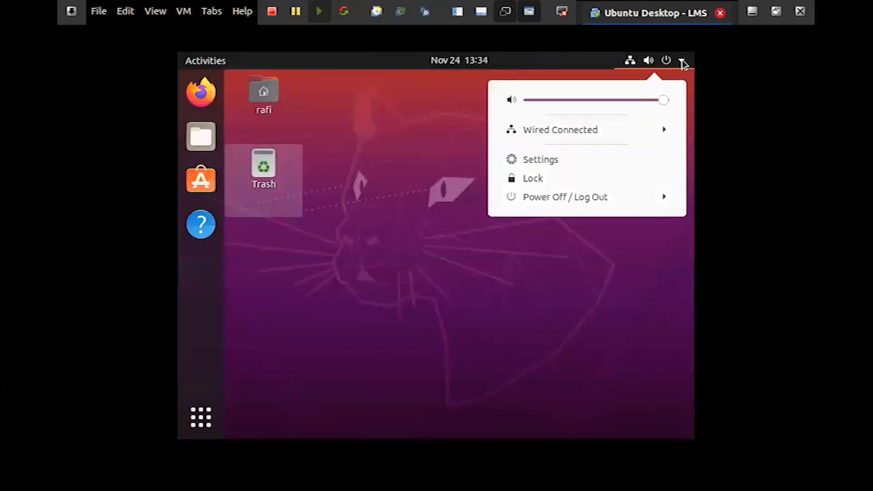
left_click(541, 159)
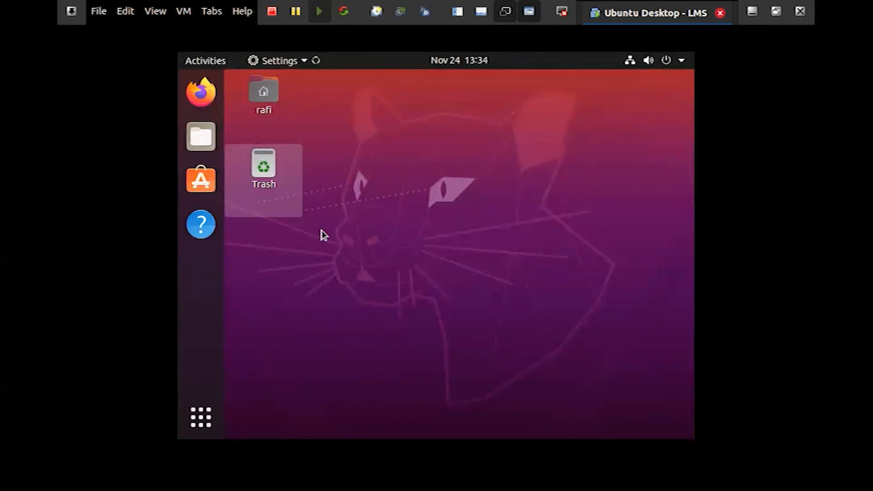
scroll(321, 230, "down", 10)
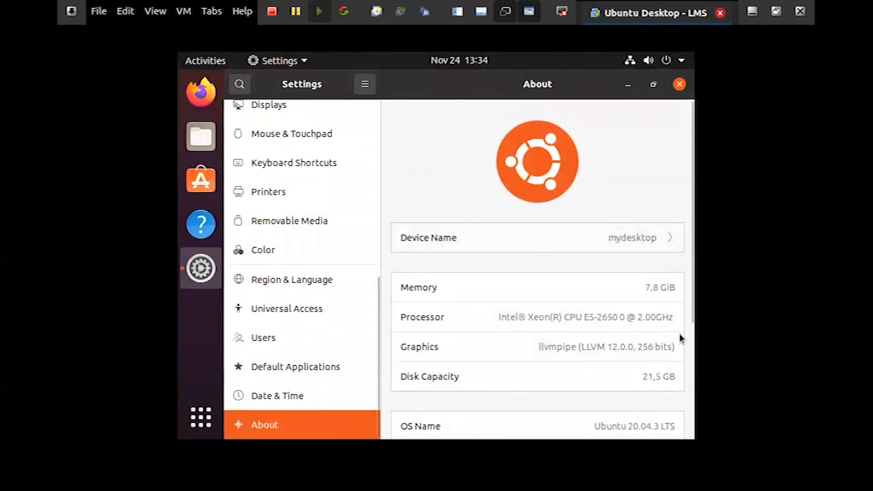
double_click(653, 287)
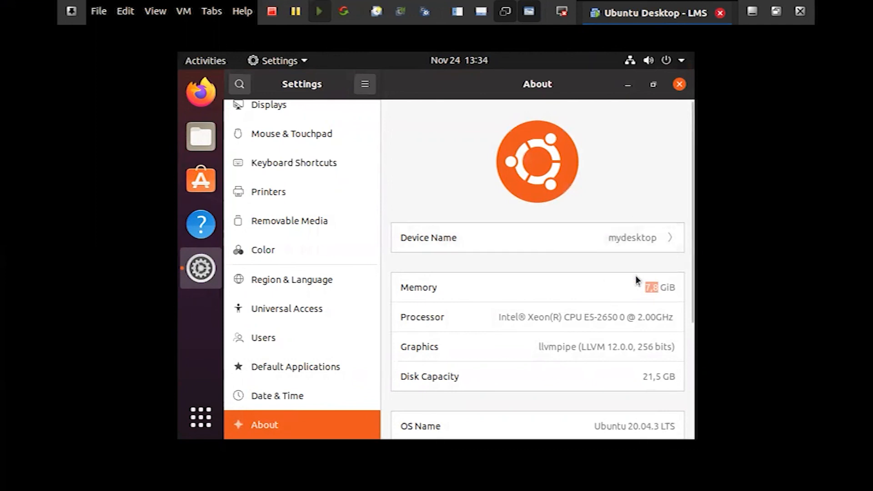
scroll(634, 315, "down", 5)
double_click(649, 251)
triple_click(653, 251)
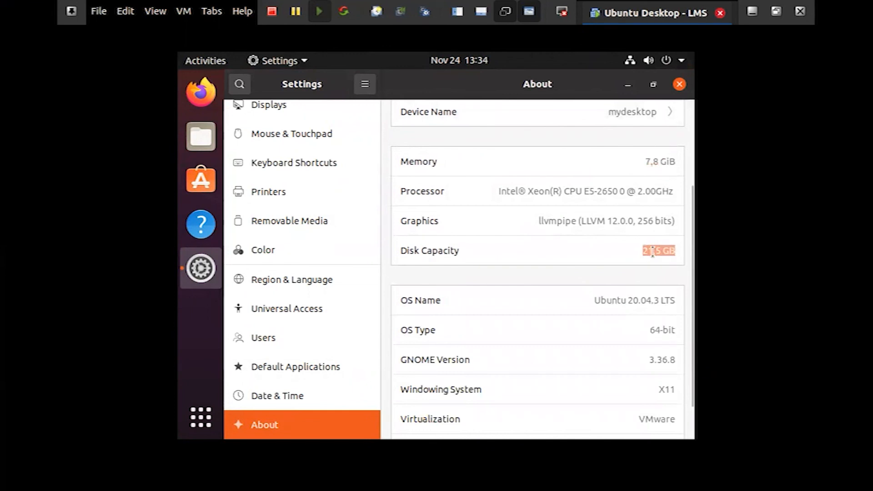
scroll(659, 279, "down", 2)
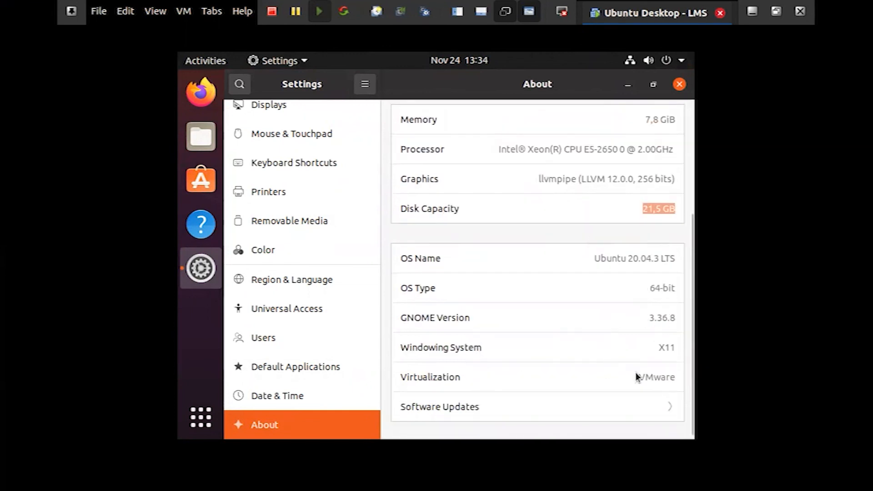
double_click(660, 376)
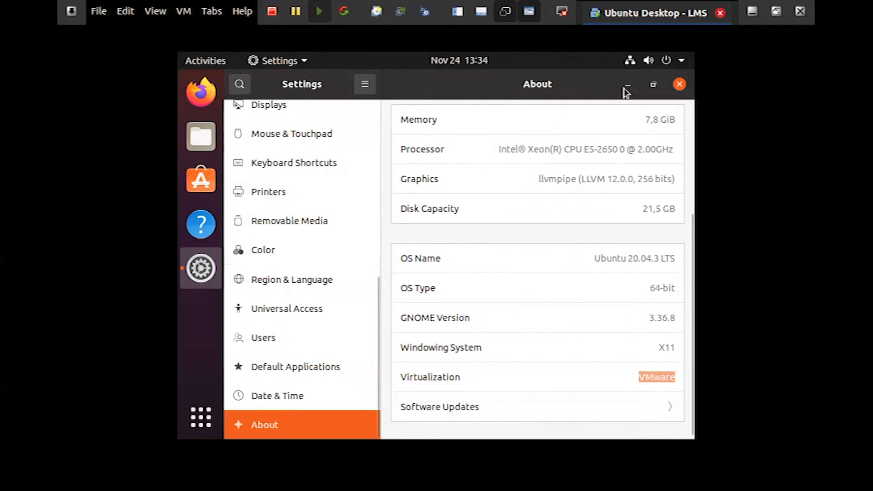
left_click(677, 85)
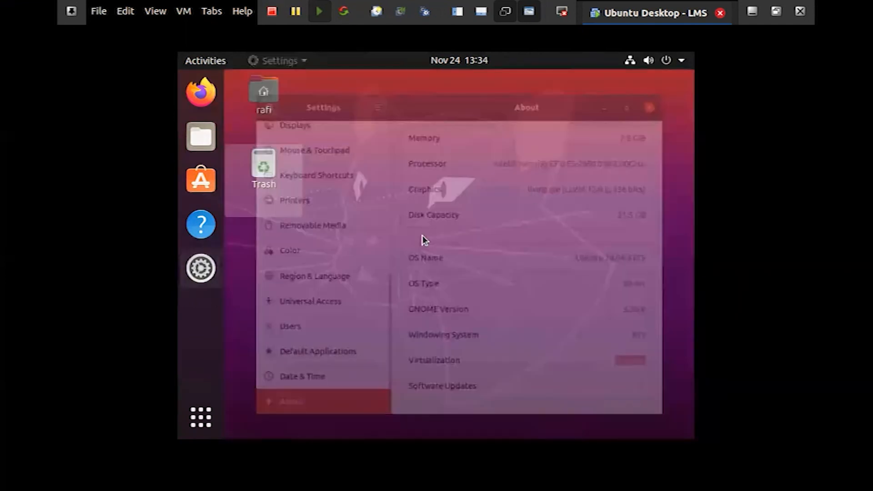